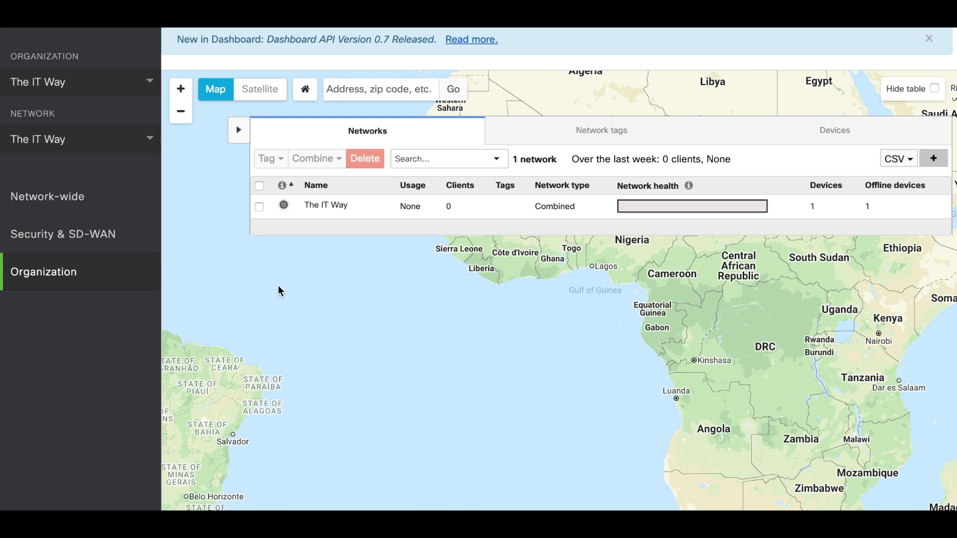
Step: Go to Security & SD-WAN > Addressing & VLANs and scroll down to the Routing section
mouse_move(128, 239)
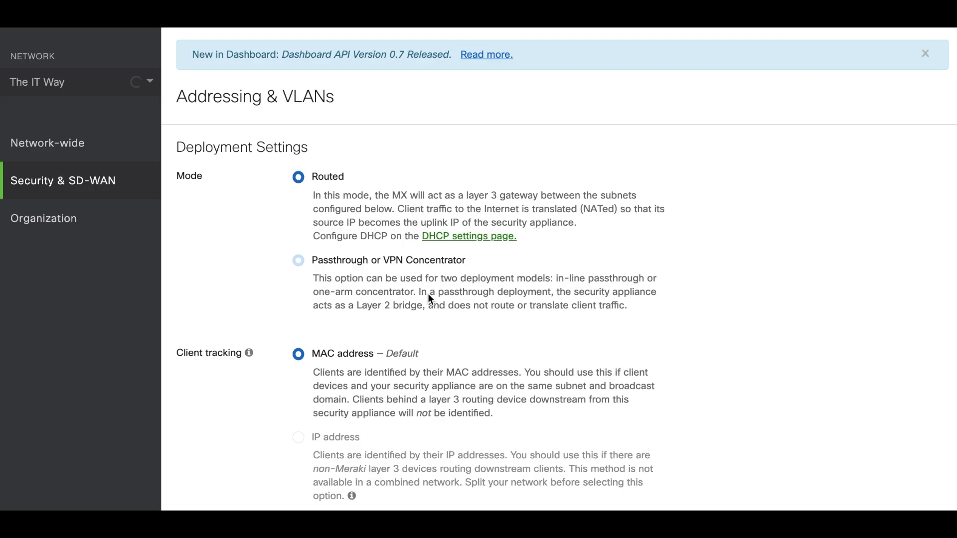
scroll(427, 299, down, 8)
scroll(430, 299, down, 2)
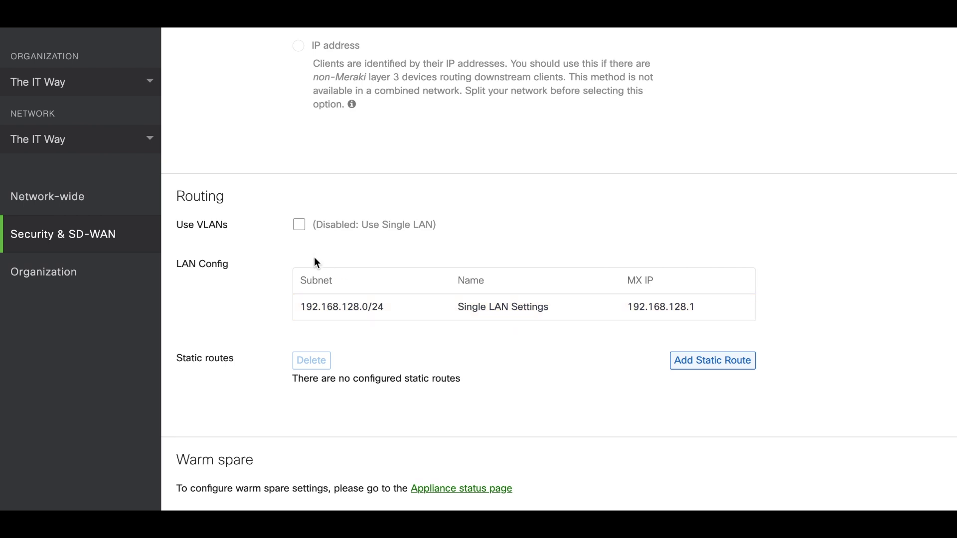
Step: Tick Use VLANs under Routing and review the new Subnets and Per-port VLAN tables
click(299, 225)
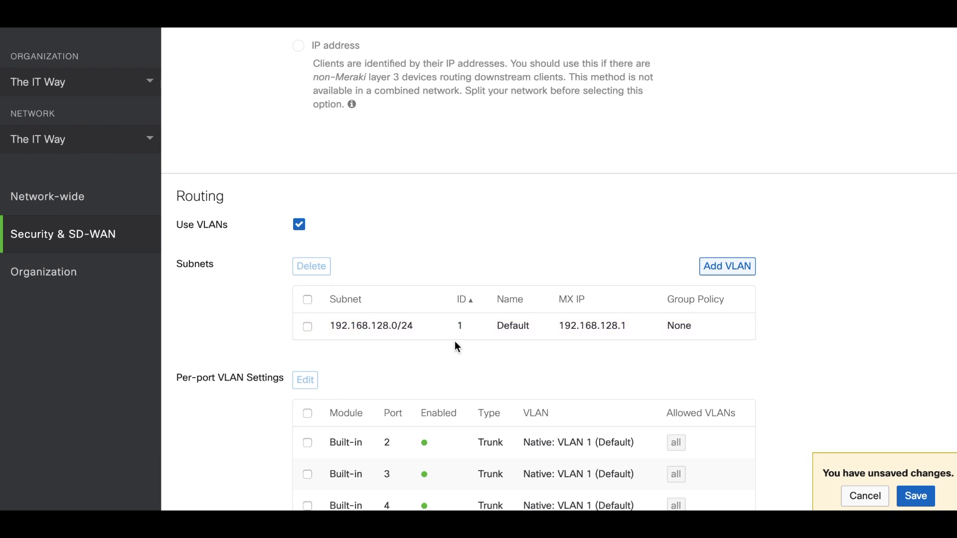
scroll(454, 344, down, 4)
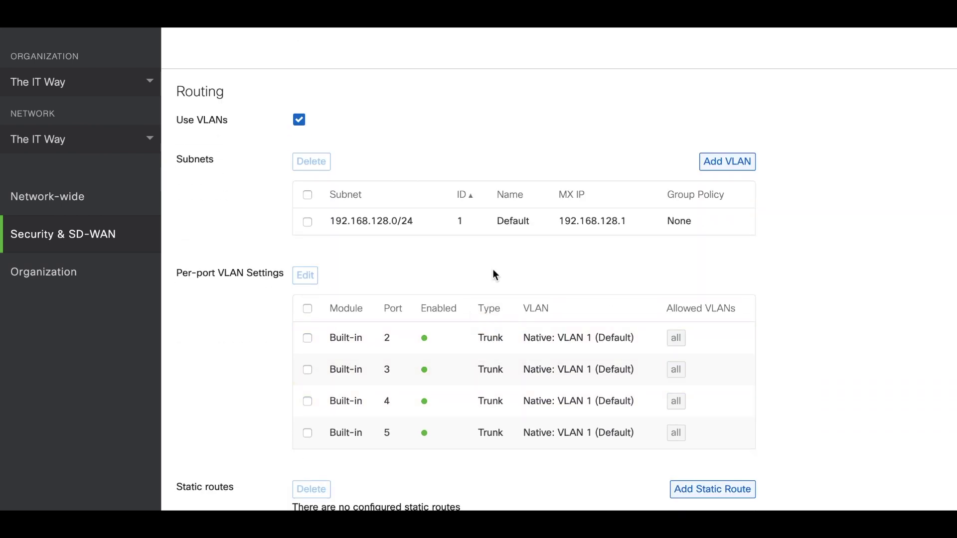
scroll(495, 274, up, 3)
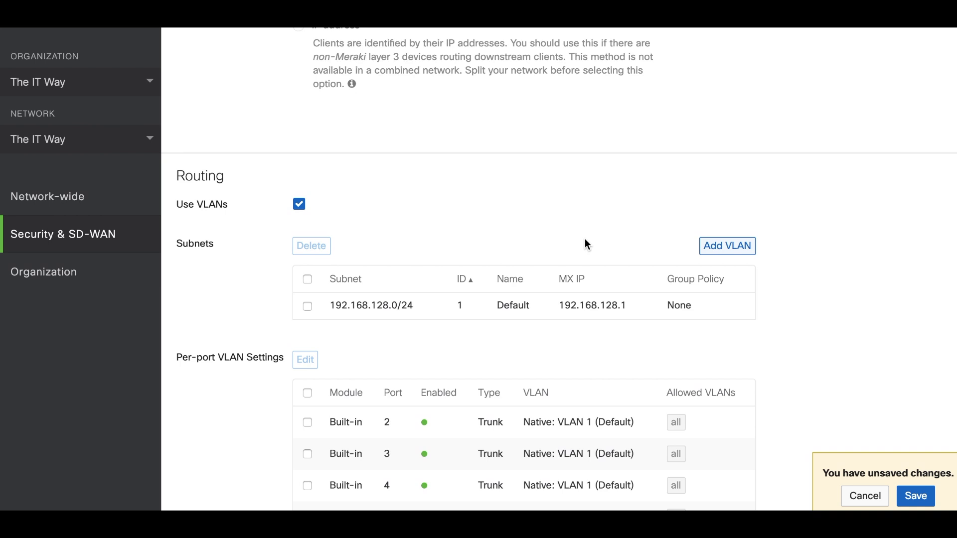
scroll(585, 240, down, 2)
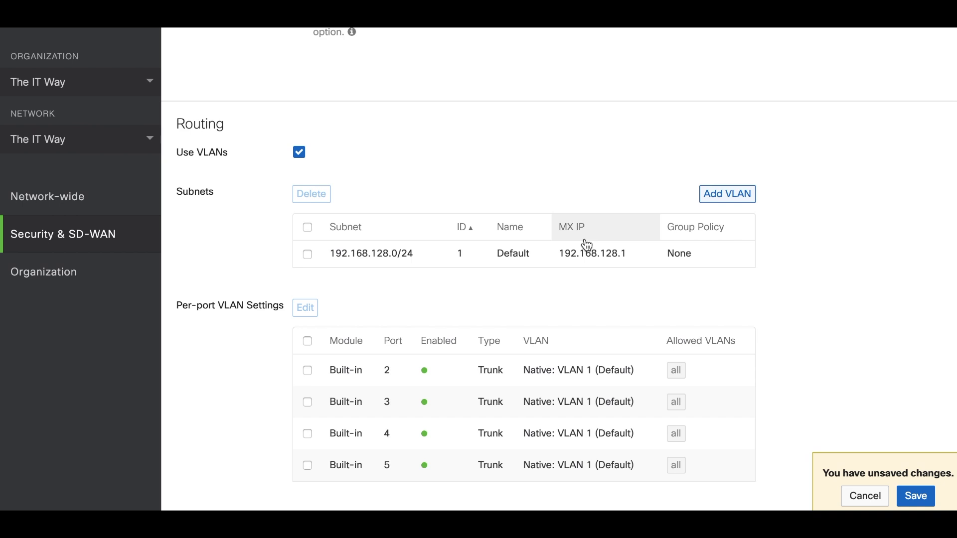
scroll(579, 193, up, 2)
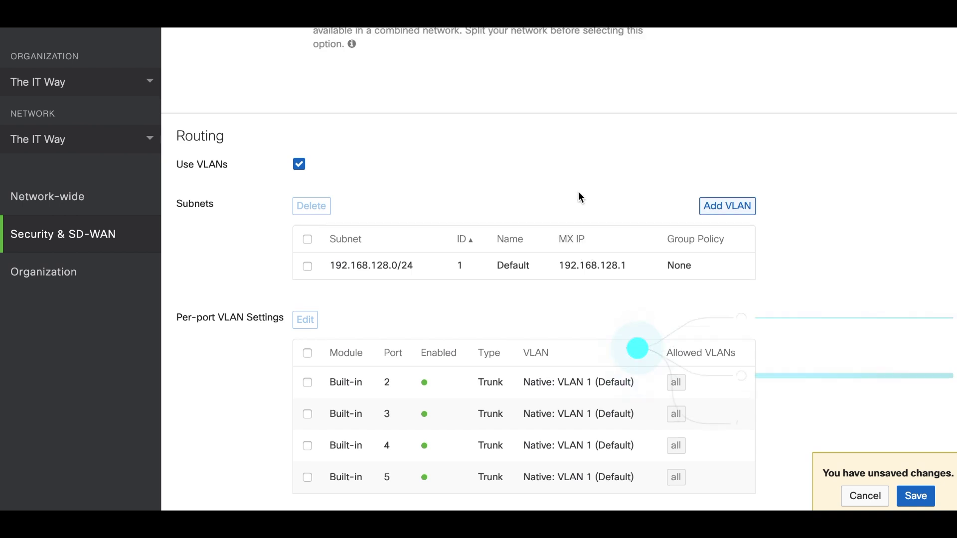
scroll(580, 194, down, 1)
Step: Fill a new VLAN: name Internal, subnet 192.168.1.0/24, MX IP 192.168.1.1, VLAN ID 1
click(738, 224)
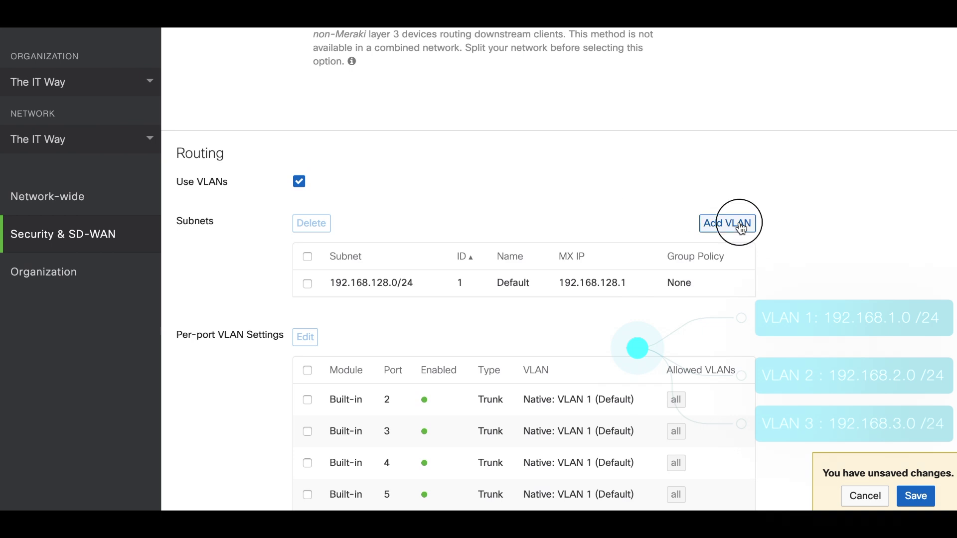
click(448, 76)
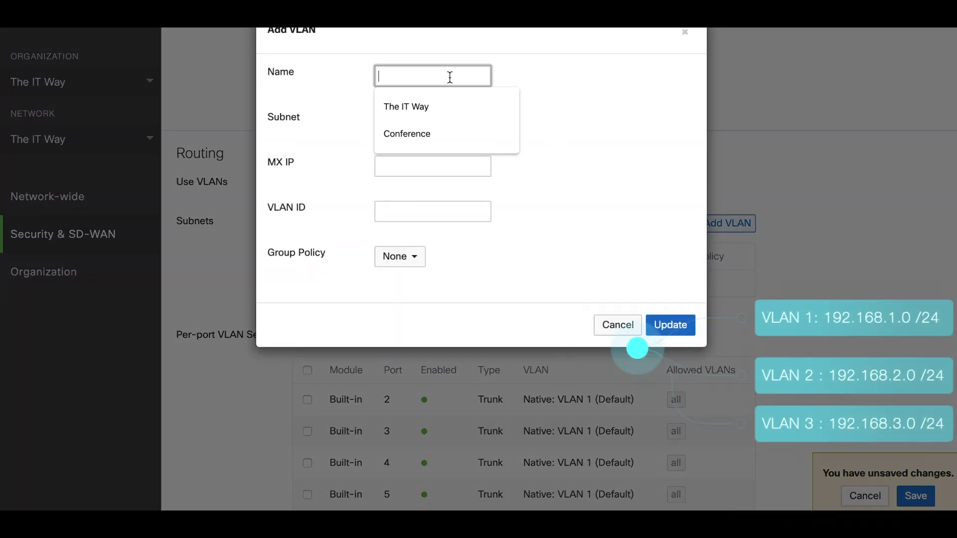
text(Internal)
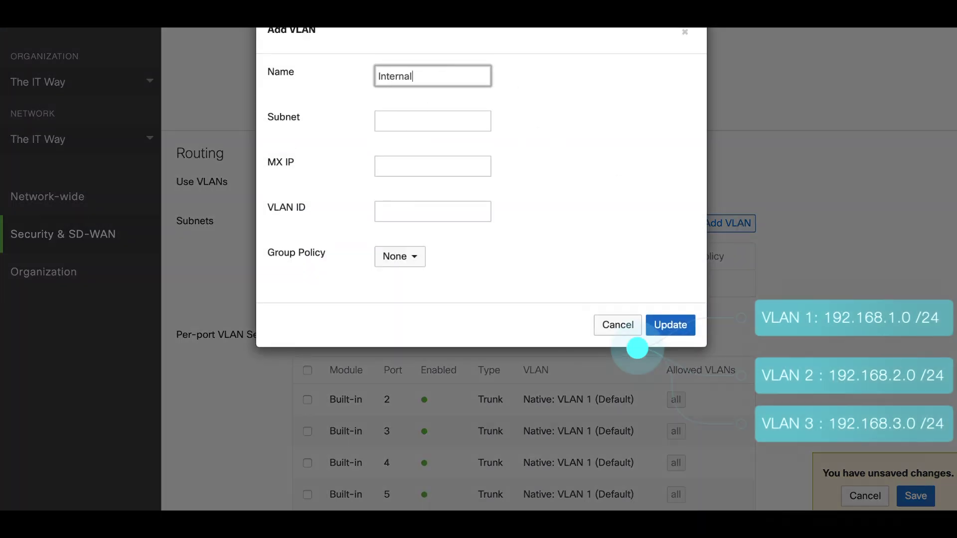
click(441, 120)
text(192.168.1.0)
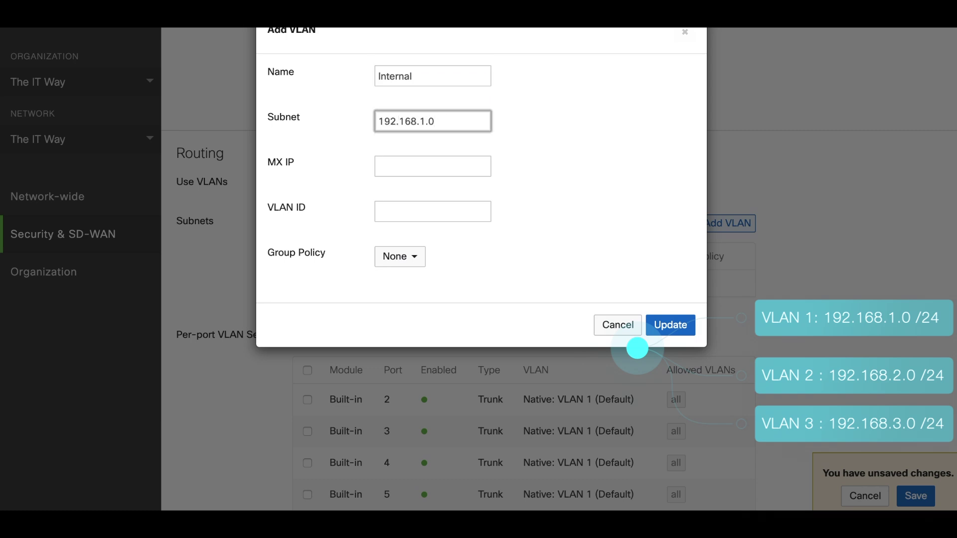
text(/24)
click(429, 162)
text(192.168.)
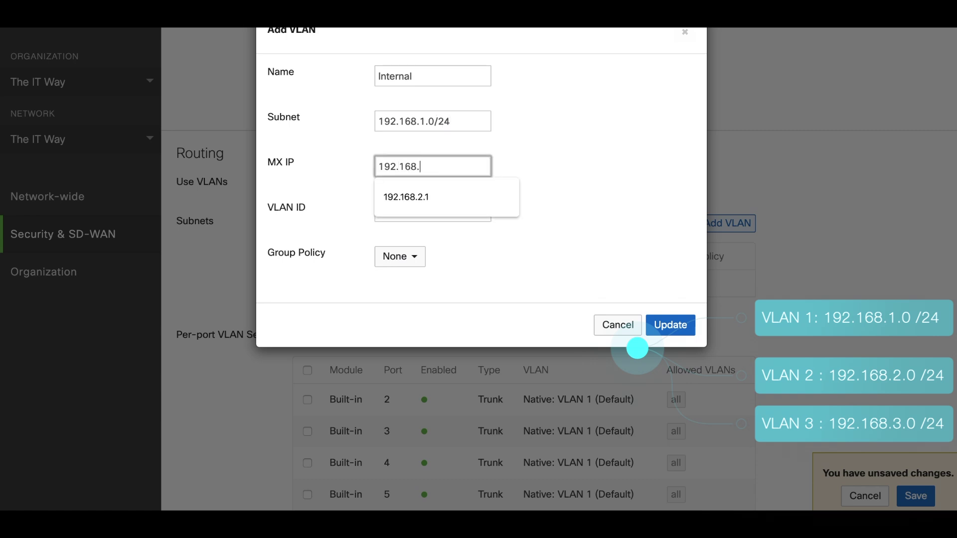
text(1.1)
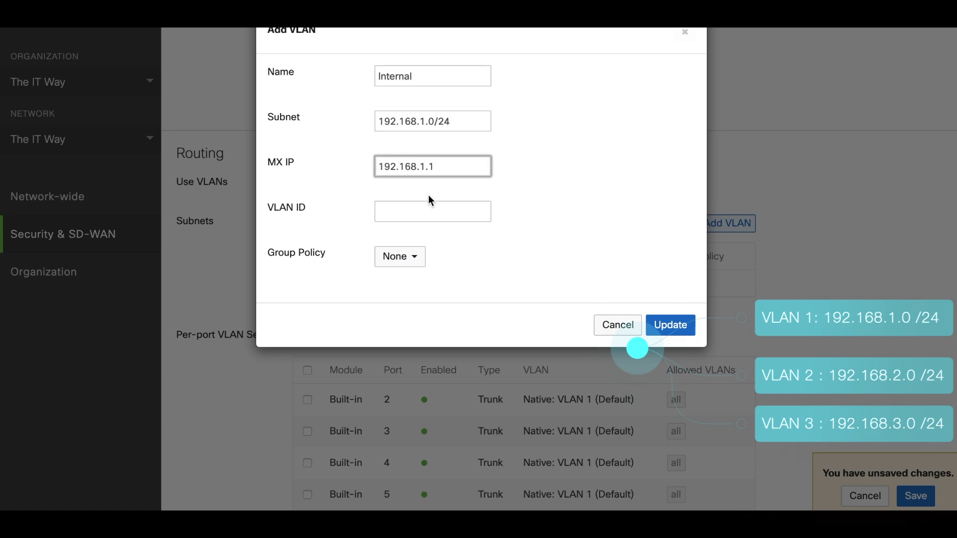
click(414, 213)
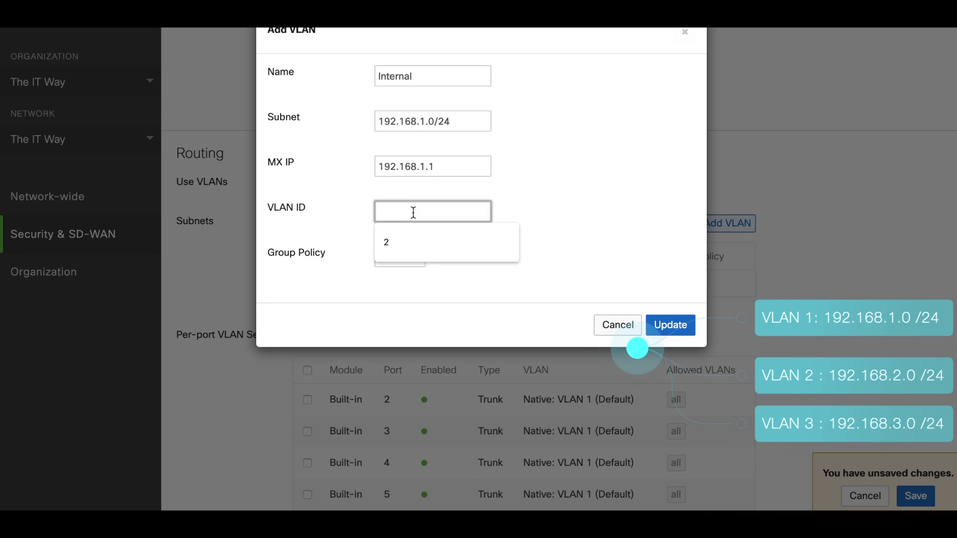
text(1)
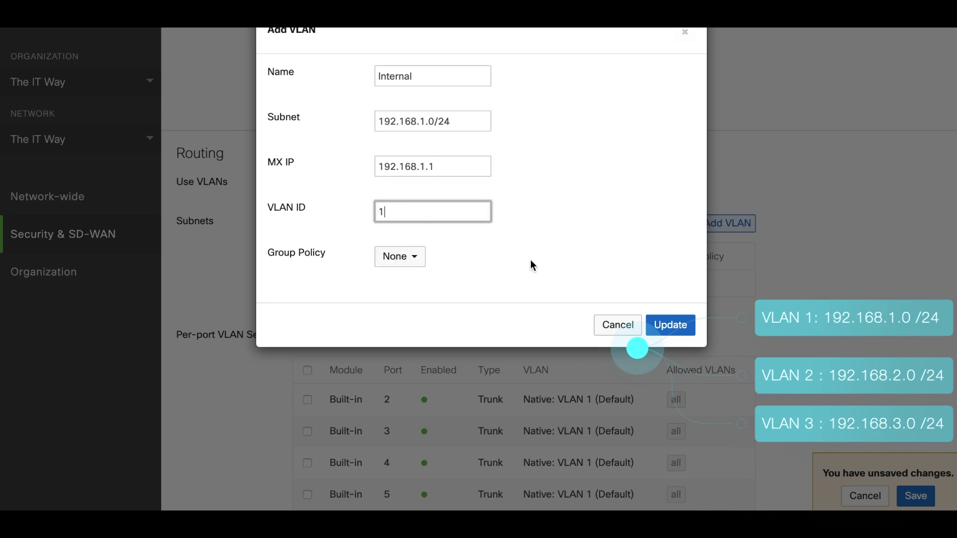
Step: Add the Internal VLAN, then rename the Default VLAN to Guest
click(668, 324)
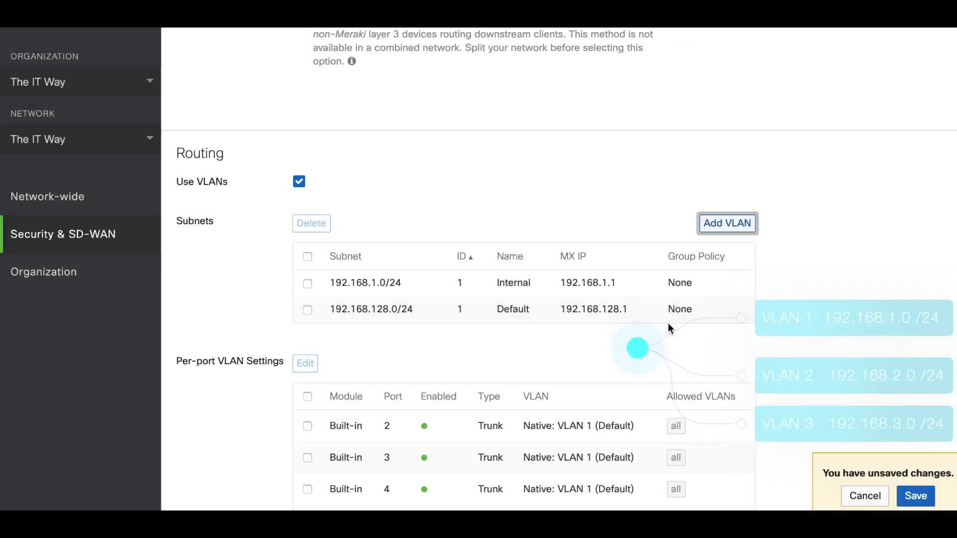
click(517, 318)
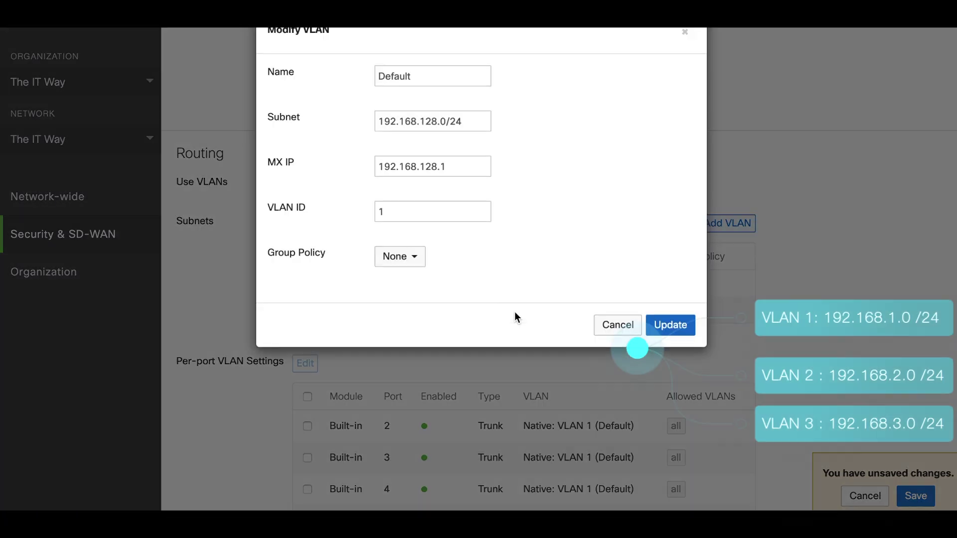
double_click(411, 75)
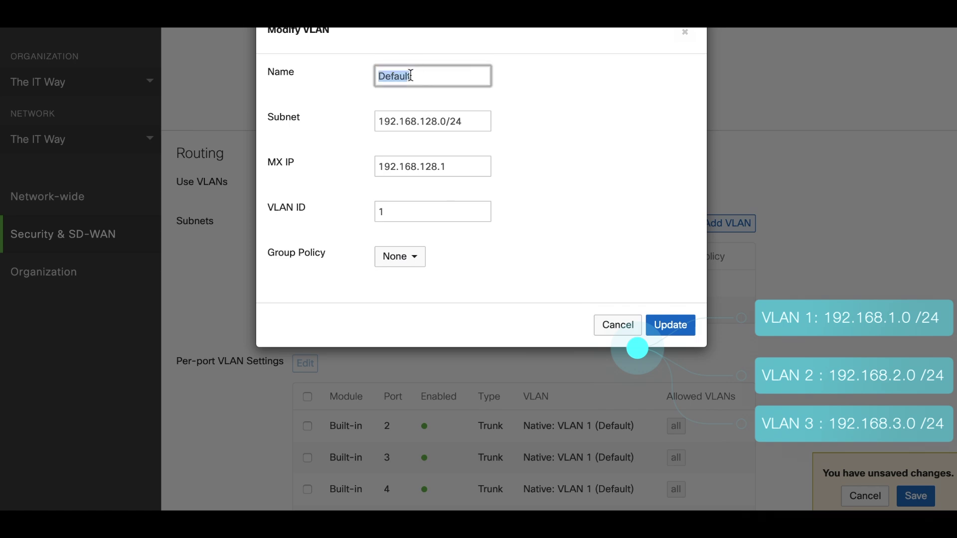
text(Guest)
Step: Change the Guest VLAN to subnet 192.168.2.0/24, MX IP 192.168.2.1 and VLAN ID 2
click(437, 122)
key(BackSpace)
key(BackSpace)
key(BackSpace)
key(BackSpace)
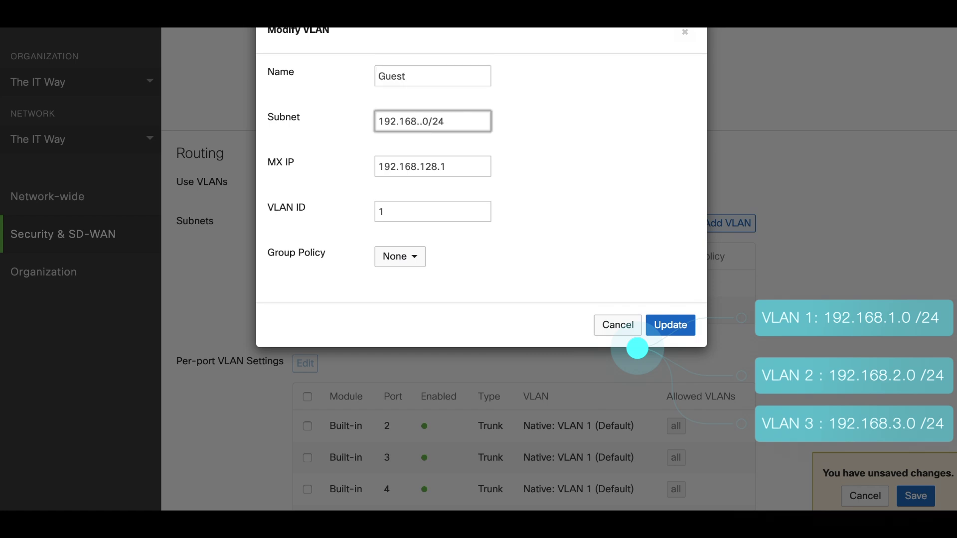
text(2)
click(437, 167)
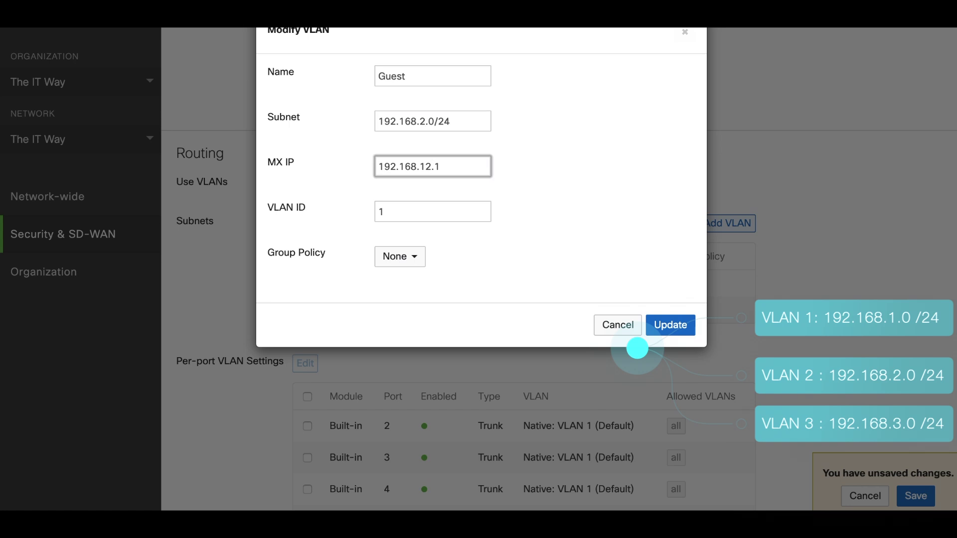
text(2)
double_click(460, 218)
text(2)
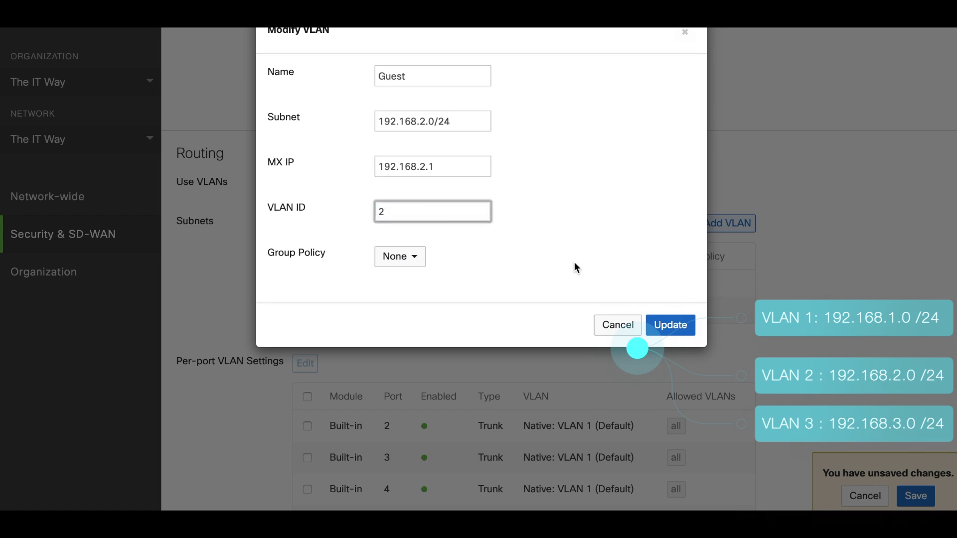
Step: Apply the Guest VLAN changes and start a new VLAN named Server
click(670, 326)
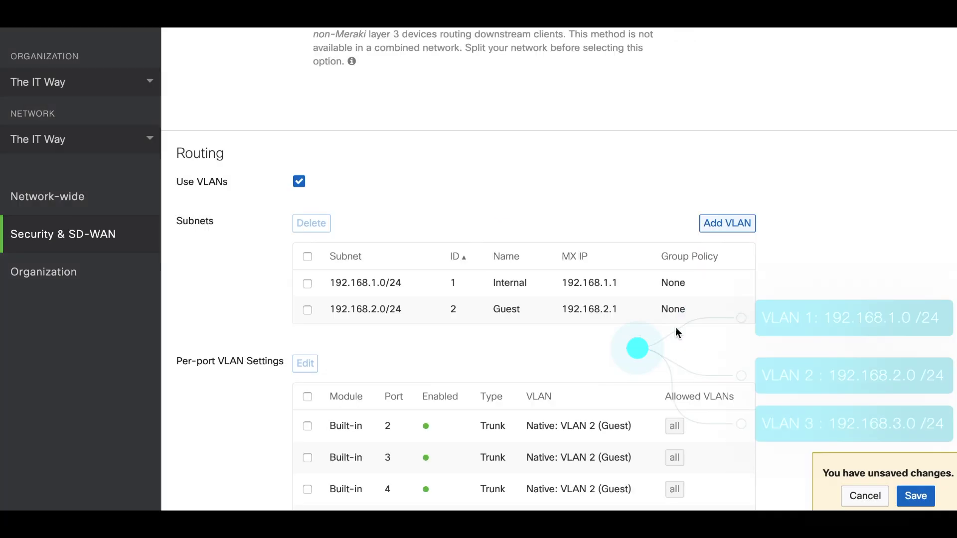
click(722, 223)
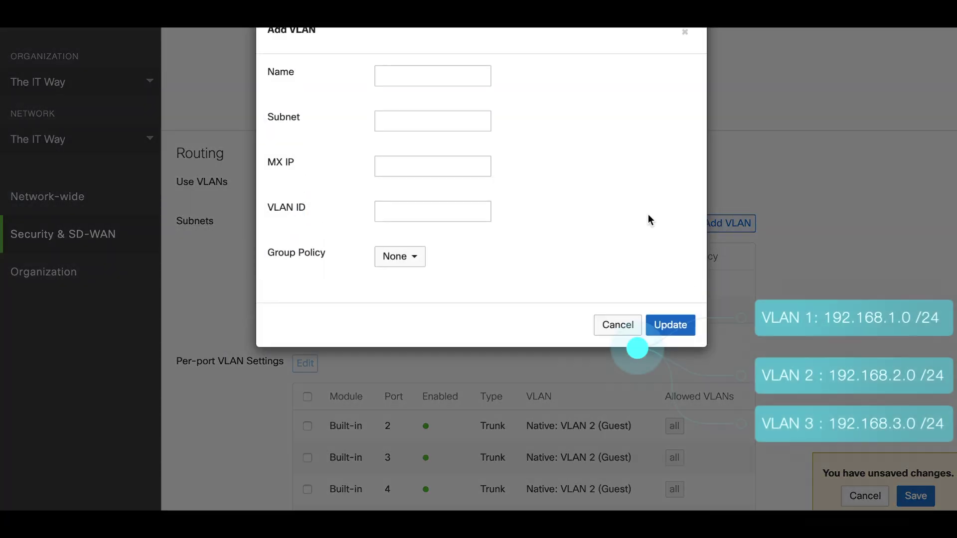
click(397, 76)
text(Server)
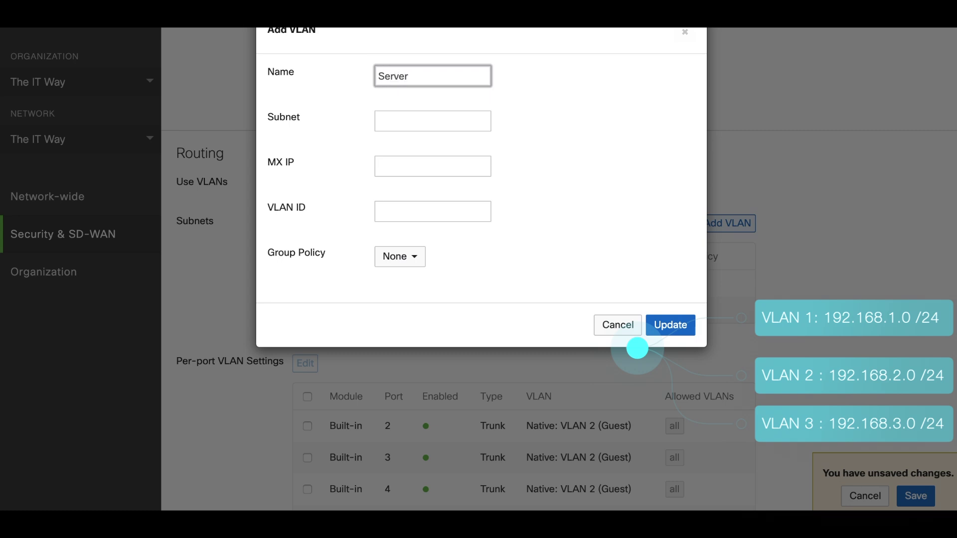
Step: Give the Server VLAN subnet 192.168.3.0/24, MX IP 192.168.3.1 and VLAN ID 3, and add it
key(Tab)
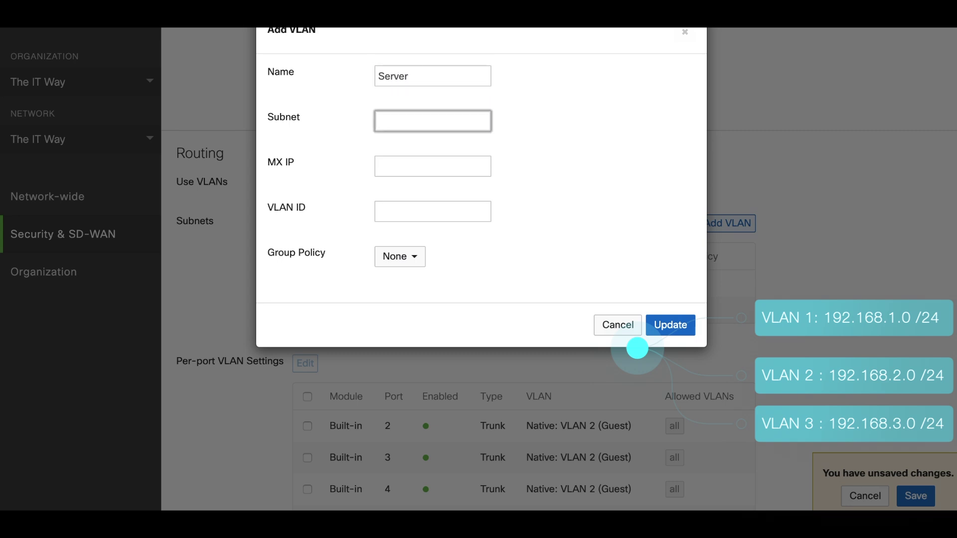
text(192.168.)
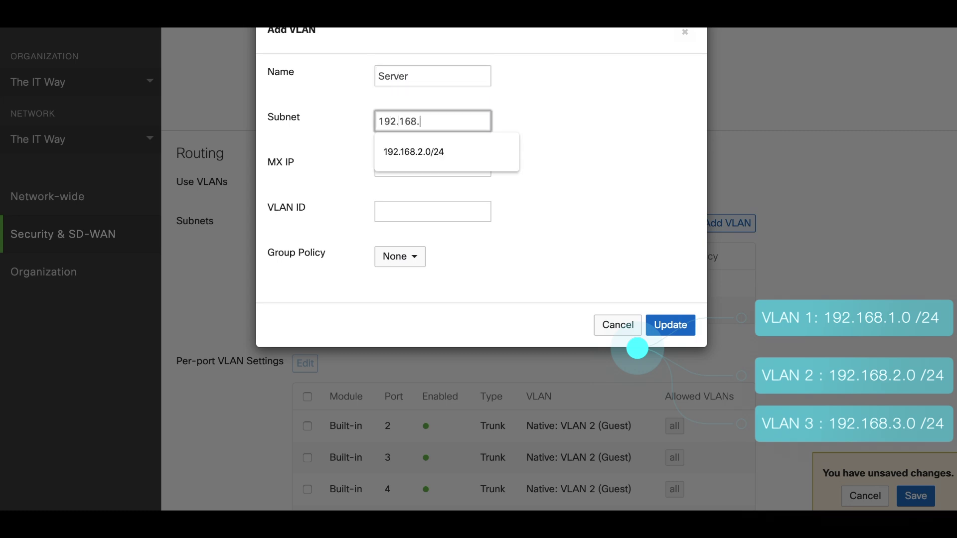
text(3.0/)
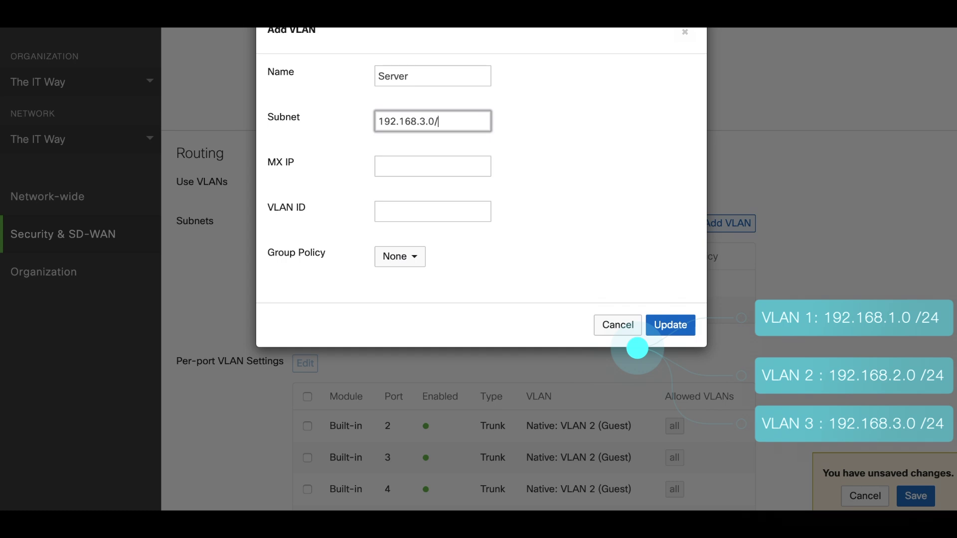
text(24)
click(402, 173)
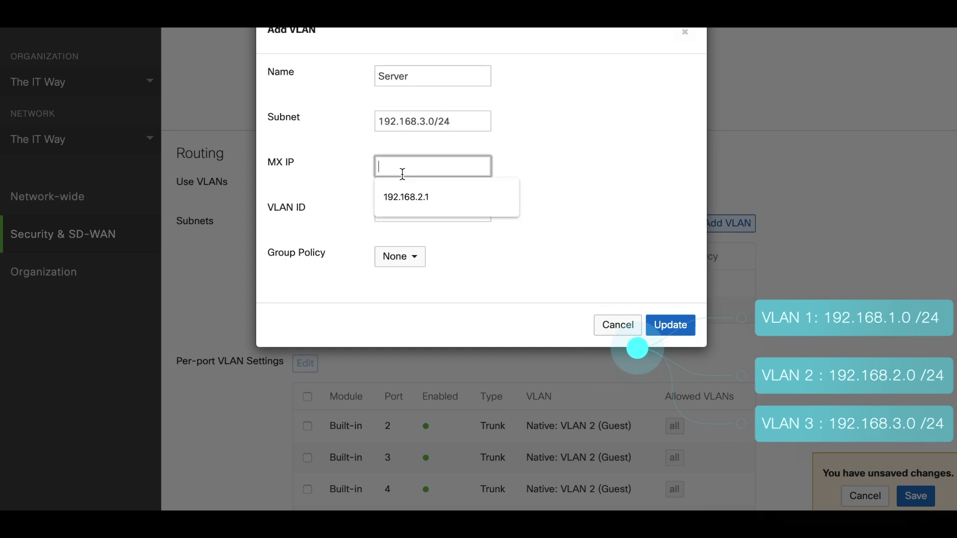
text(192.168.3.1)
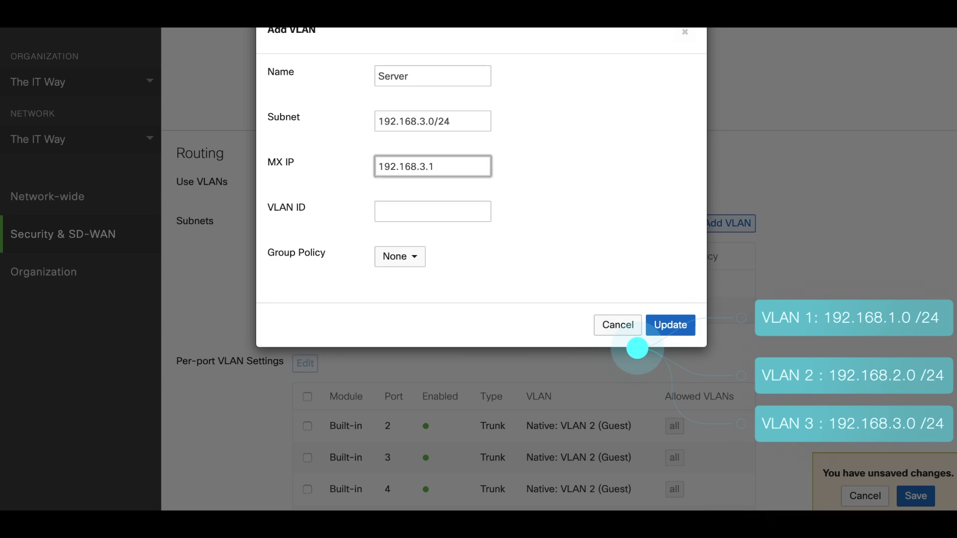
click(413, 209)
text(3)
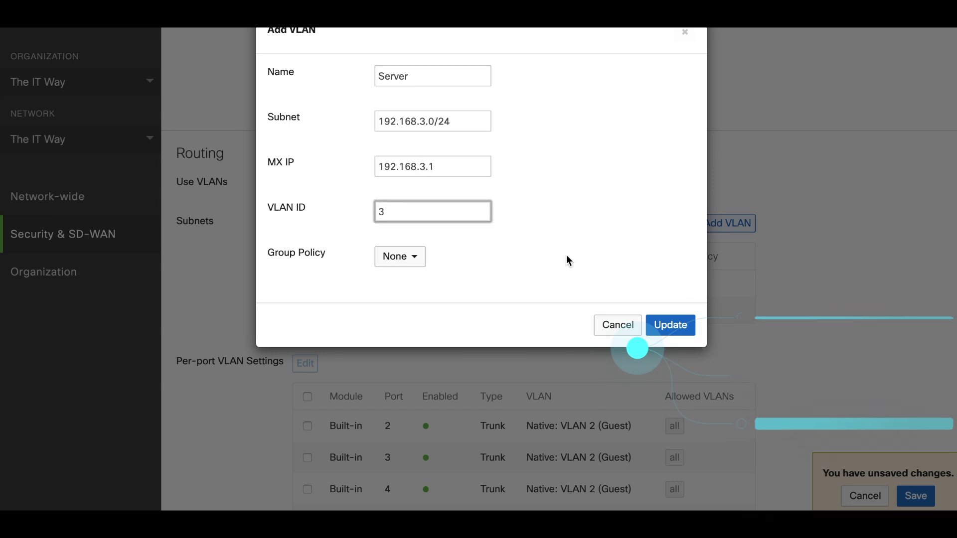
click(679, 326)
Step: Save the Internal 1, Guest 2 and Server 3 VLANs from the unsaved-changes bar
scroll(658, 358, down, 2)
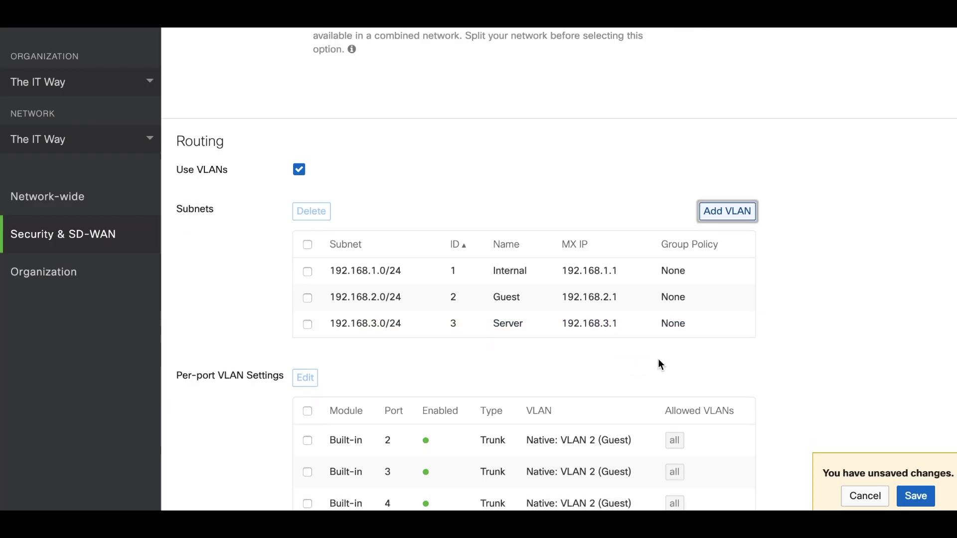
scroll(845, 414, down, 7)
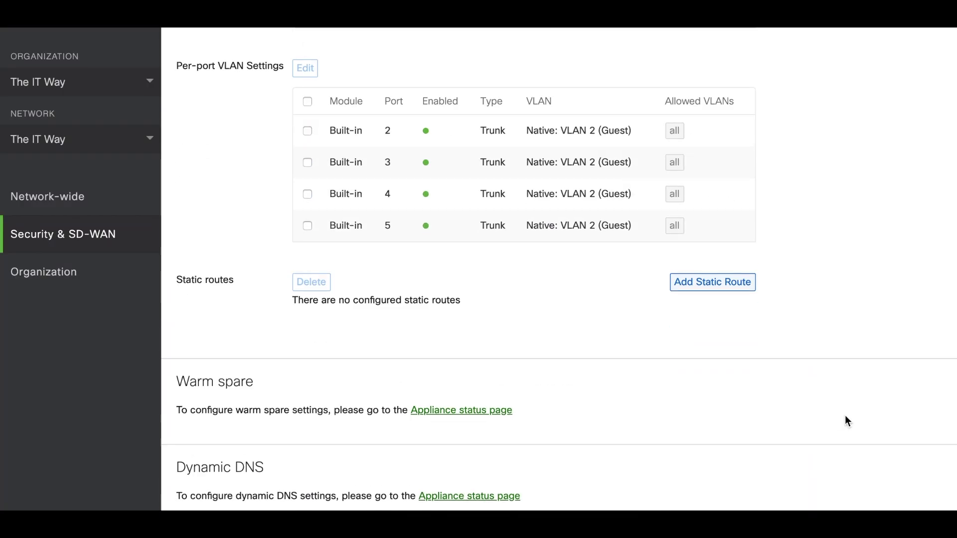
click(595, 463)
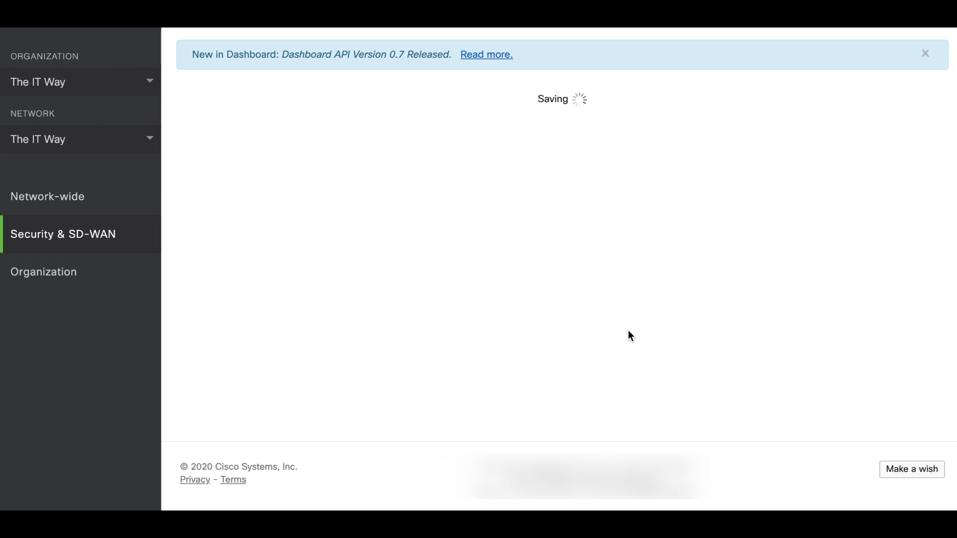
scroll(656, 228, down, 3)
scroll(657, 230, down, 3)
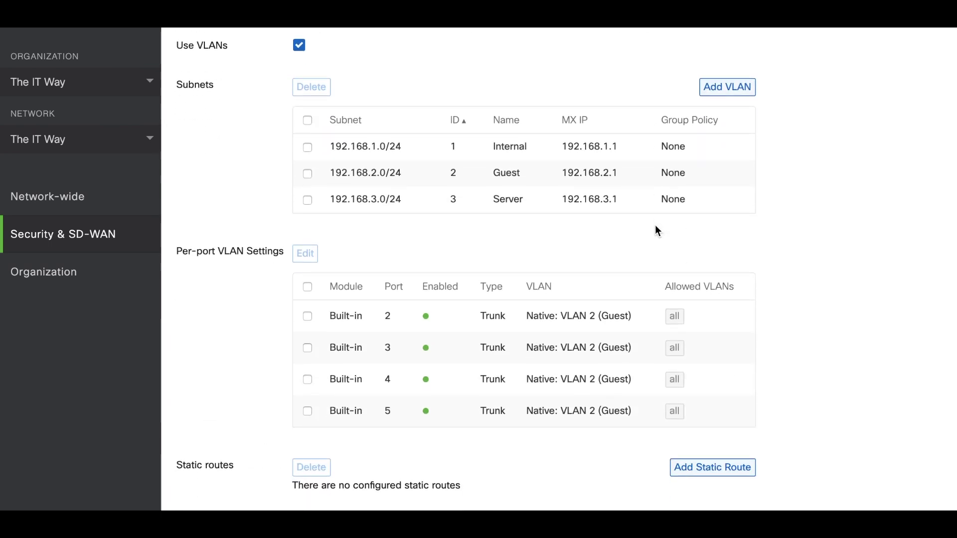
Step: Make port 2 an access port on VLAN 3 (Server)
click(474, 322)
click(400, 124)
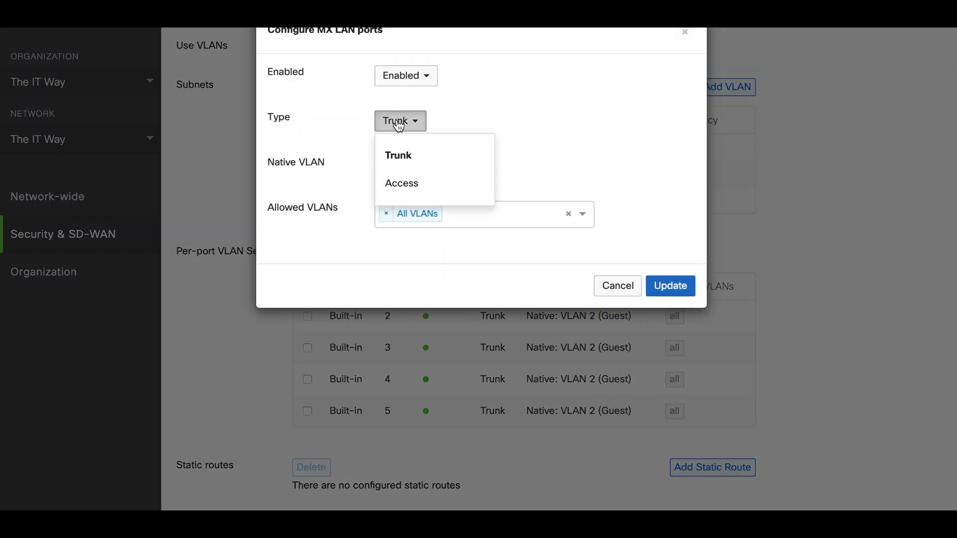
click(409, 184)
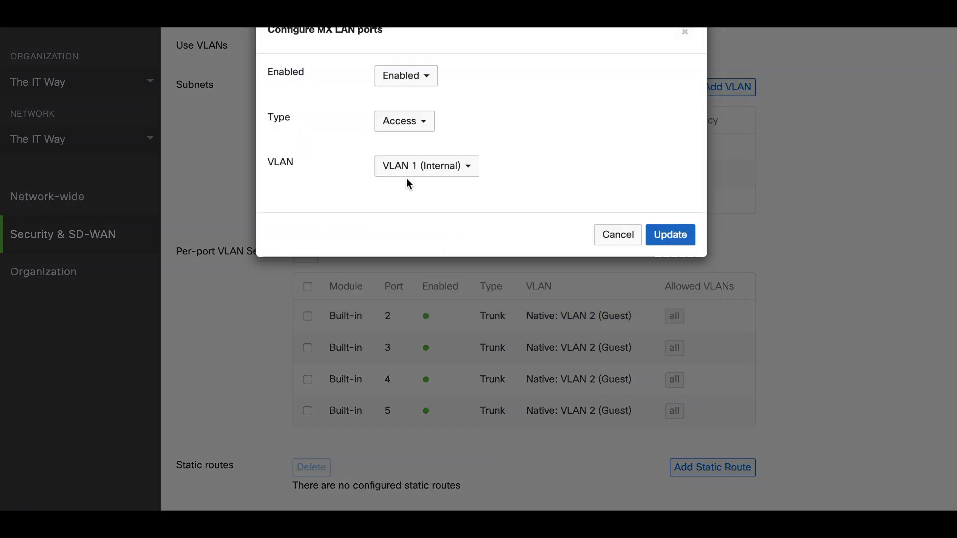
click(437, 171)
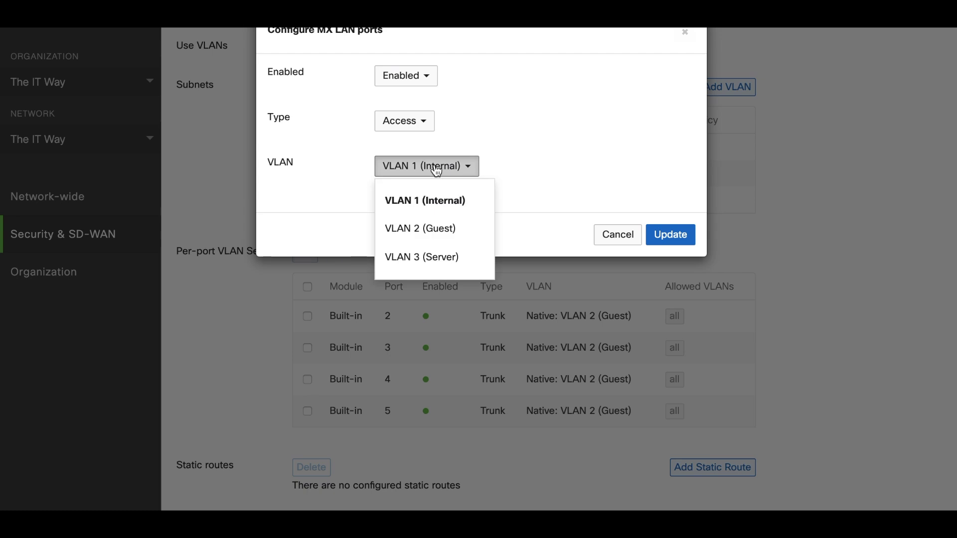
click(423, 257)
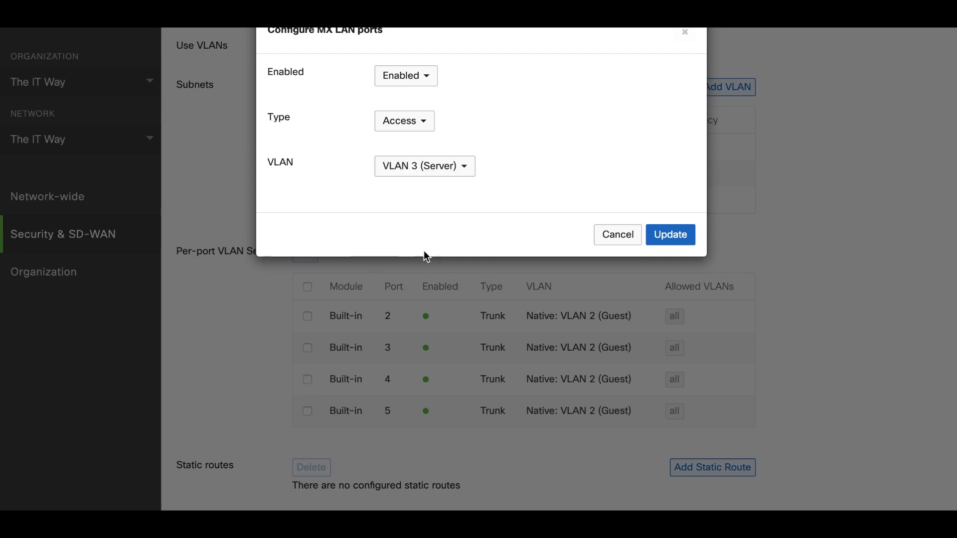
click(669, 233)
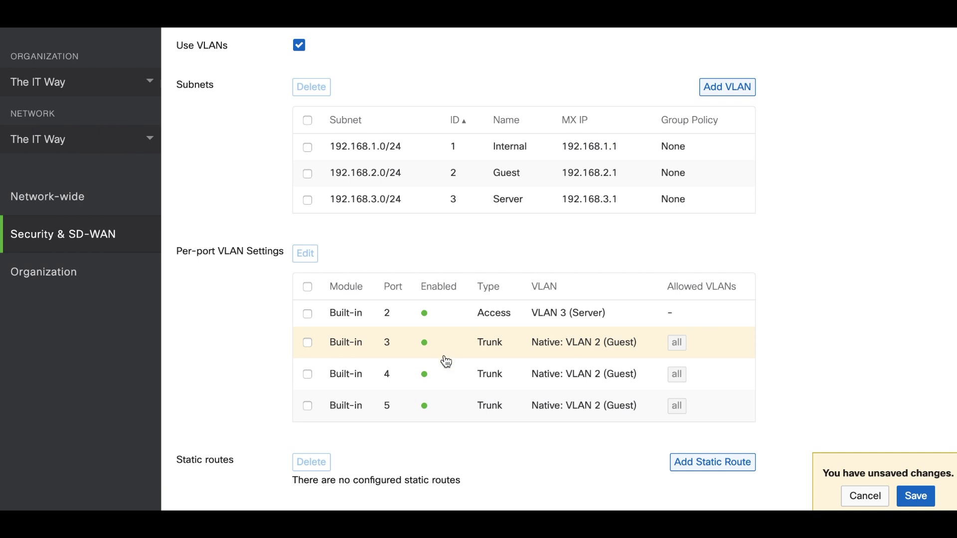
Step: Make port 4 an access port on VLAN 1 (Internal)
click(447, 379)
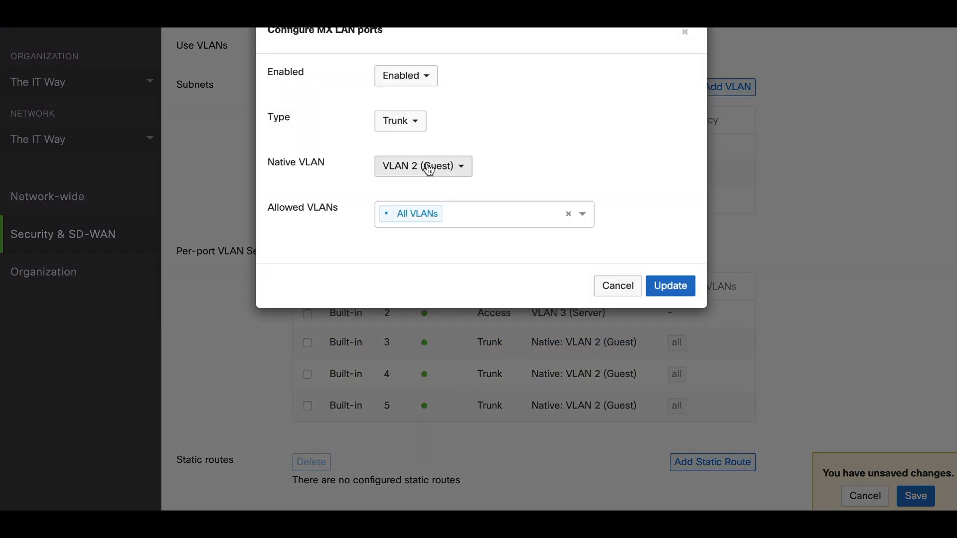
click(400, 122)
click(399, 182)
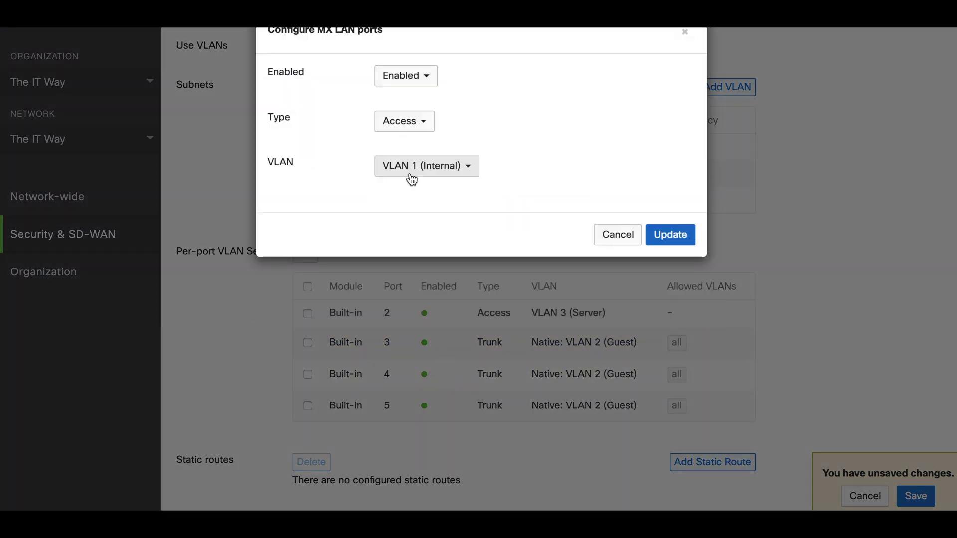
click(457, 175)
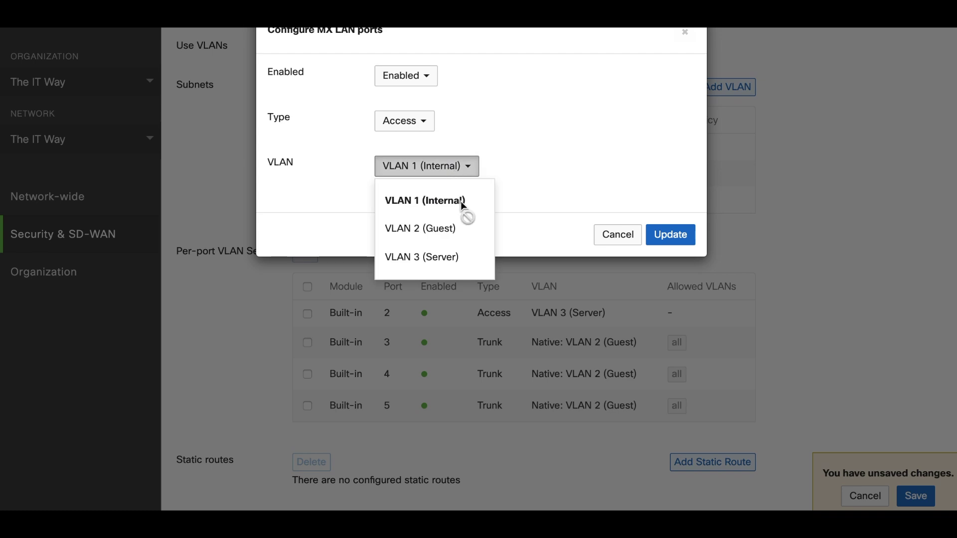
click(461, 200)
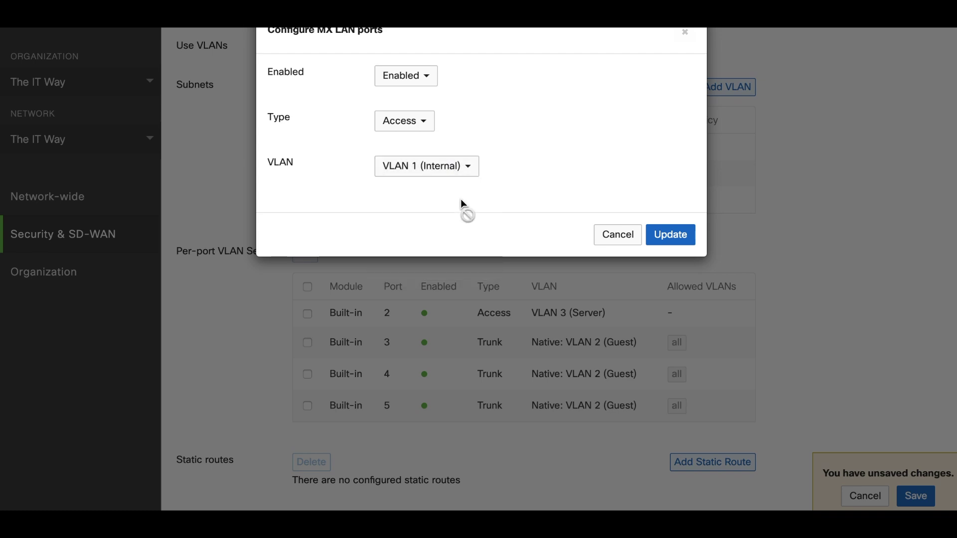
click(676, 234)
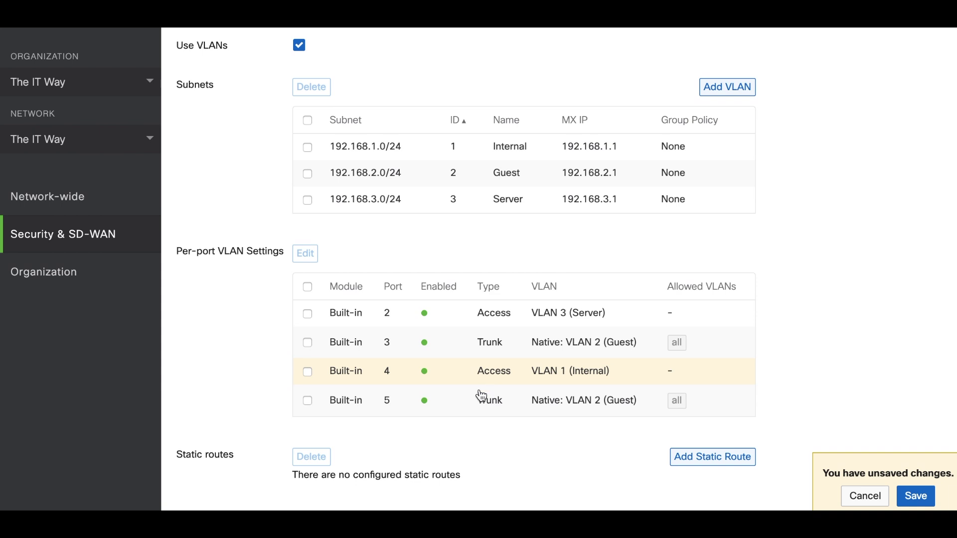
Step: Set port 5's native VLAN to VLAN 1 (Internal)
click(395, 413)
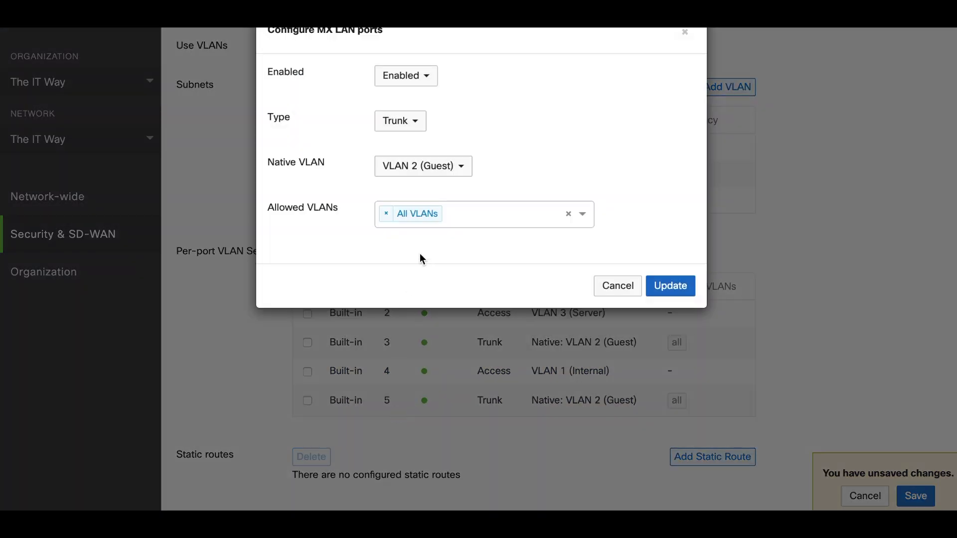
click(417, 168)
click(428, 229)
Step: Limit port 5's allowed VLANs to VLAN 1 and VLAN 2, then save the port settings
click(386, 214)
click(433, 214)
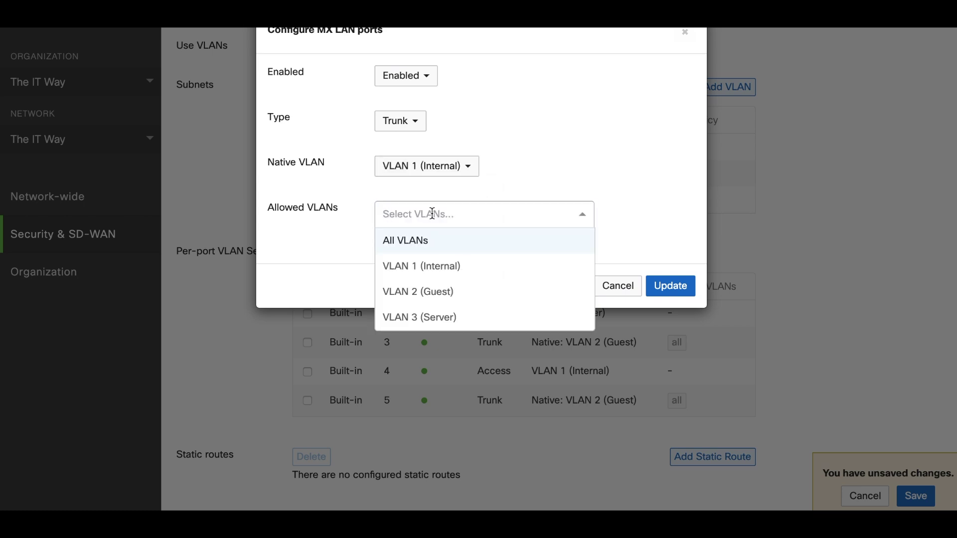
click(422, 267)
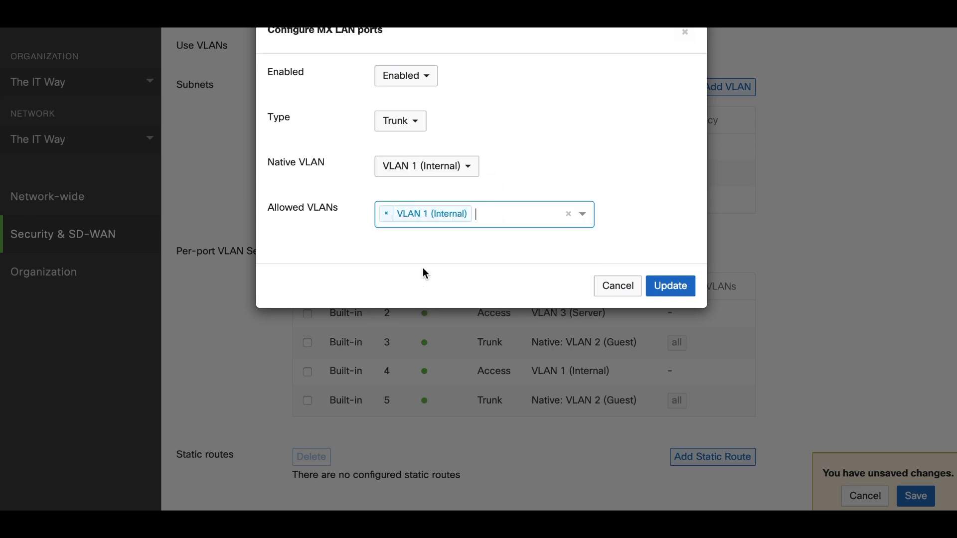
click(493, 215)
click(469, 274)
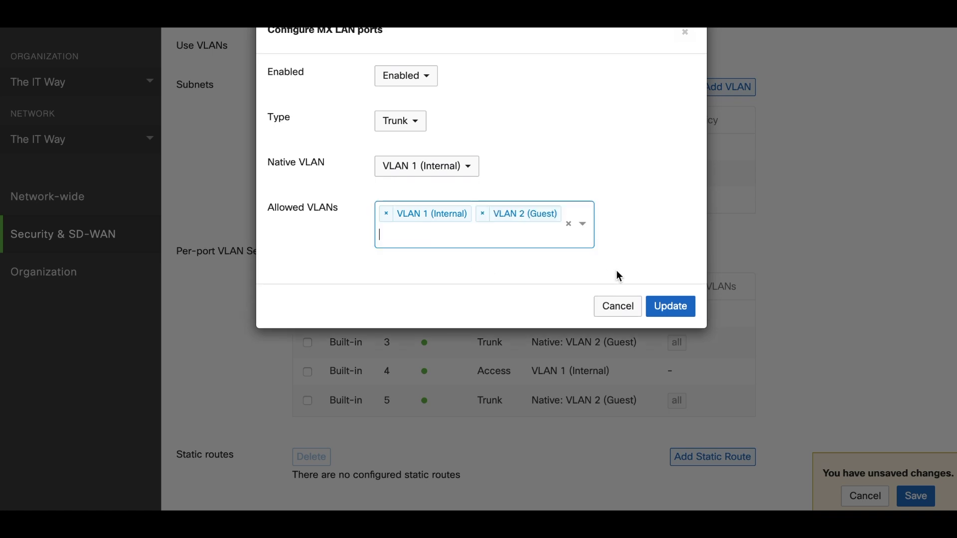
click(668, 306)
click(918, 496)
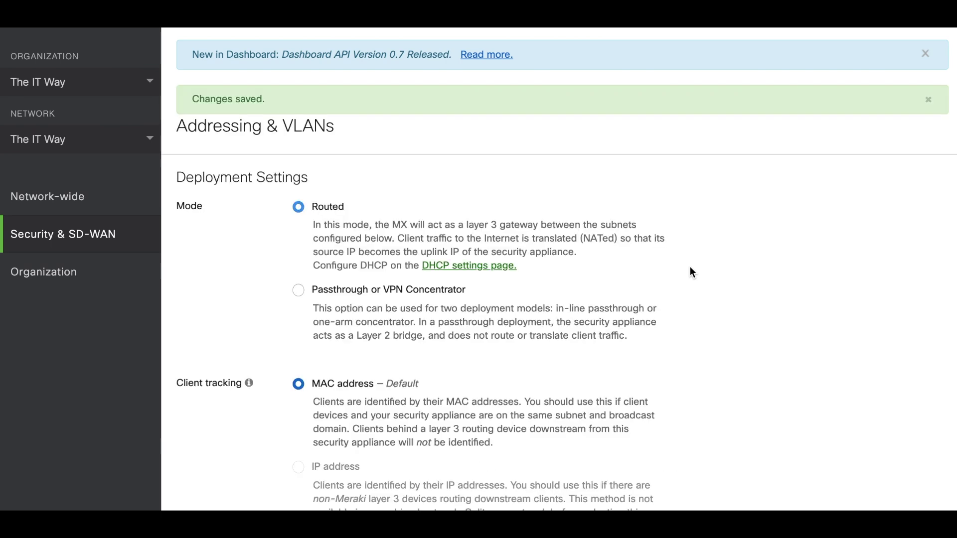
Step: Scroll down to confirm ports 2 and 4 are access ports and port 5 trunks VLANs 1–2
scroll(693, 272, down, 10)
scroll(692, 272, down, 3)
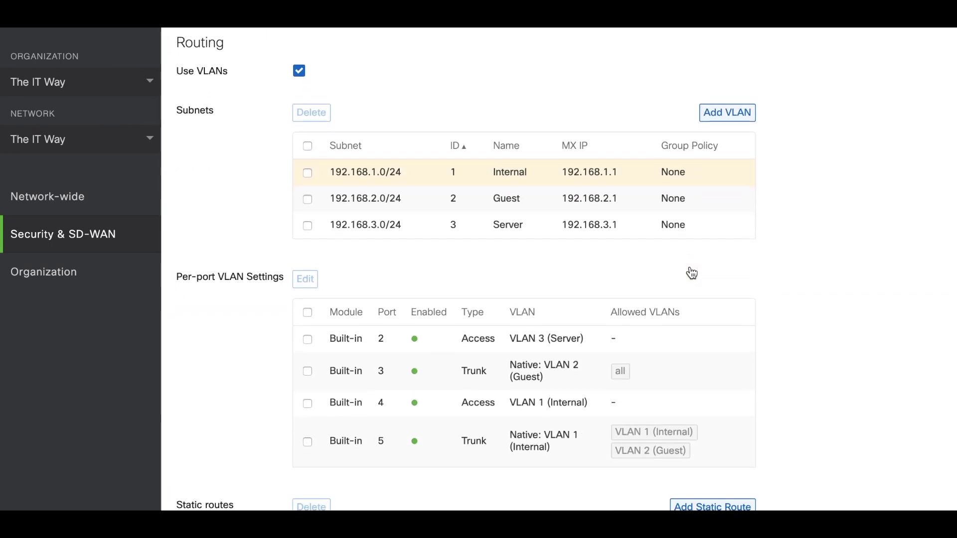